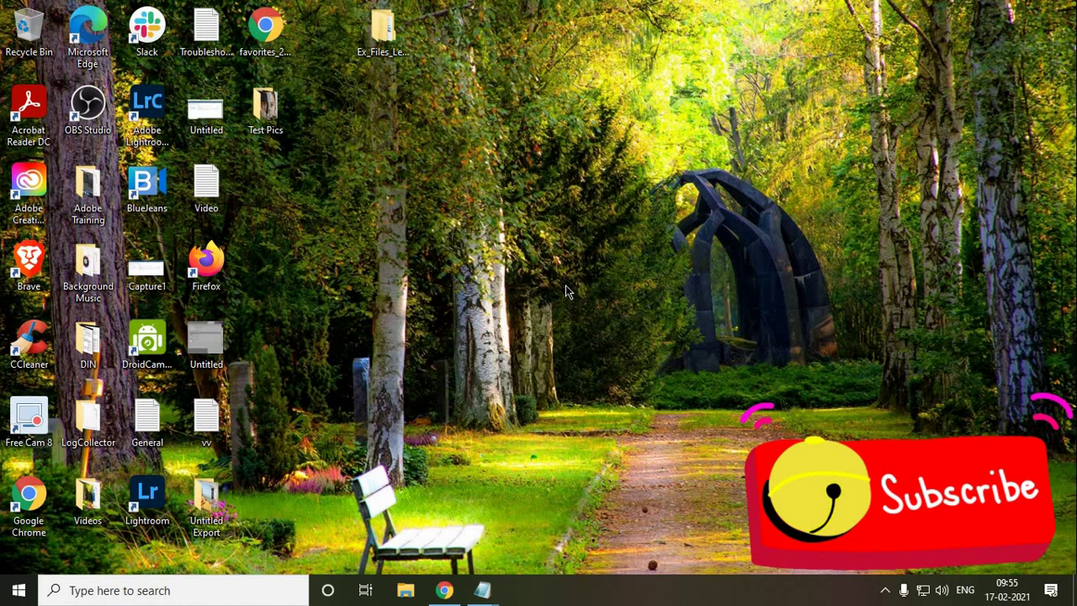
- Switch to Chrome, search Google for "ccleaner download" and open the official CCleaner download page from the results
{"action": "left_click", "coordinate": [444, 589]}
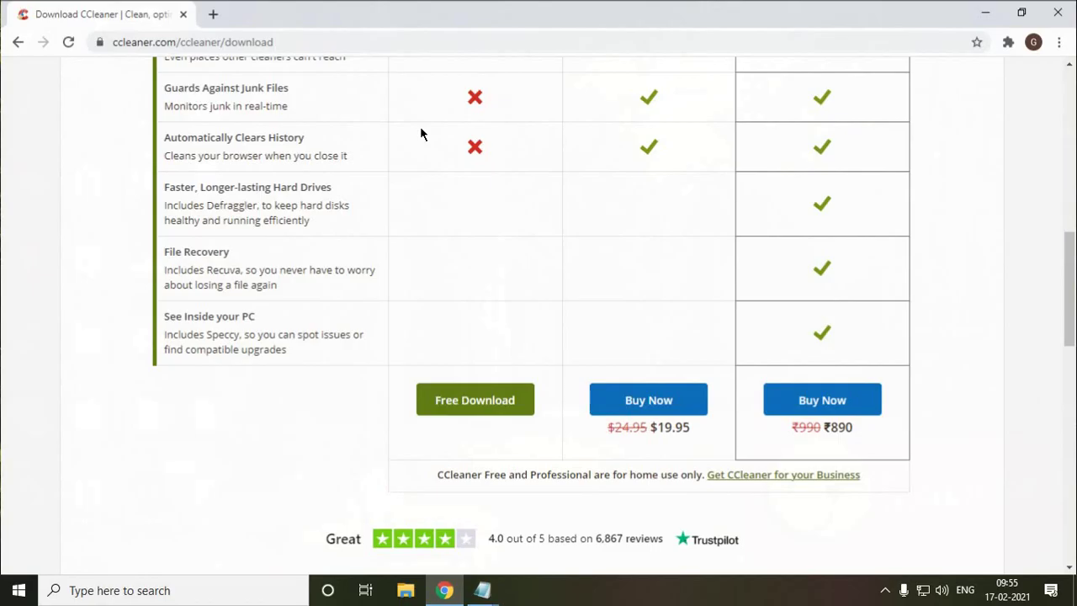
{"action": "scroll", "coordinate": [339, 348], "scroll_direction": "up", "scroll_amount": 6}
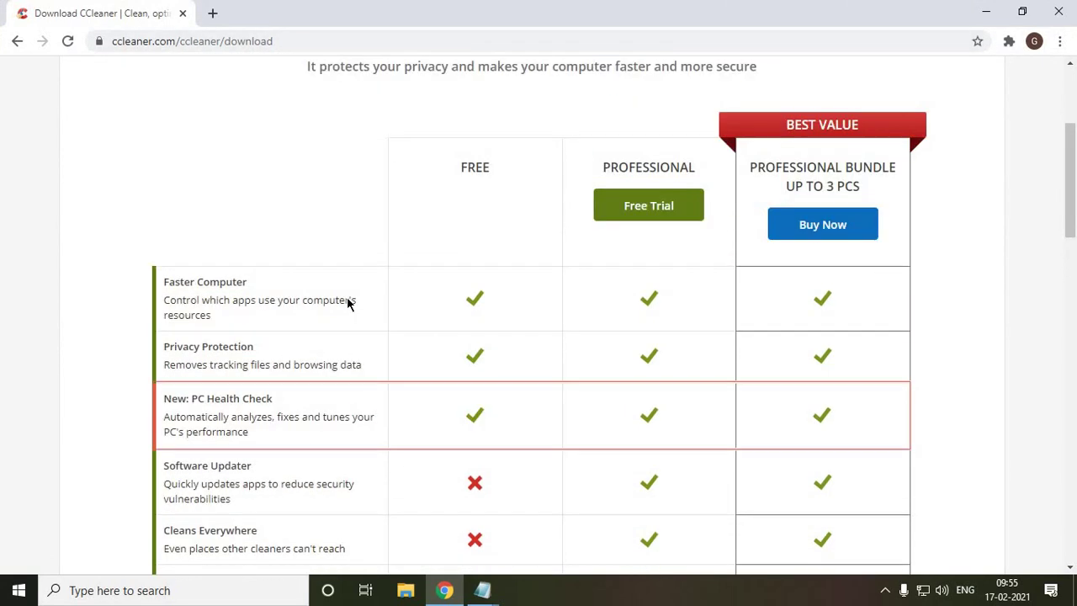
{"action": "scroll", "coordinate": [348, 302], "scroll_direction": "up", "scroll_amount": 3}
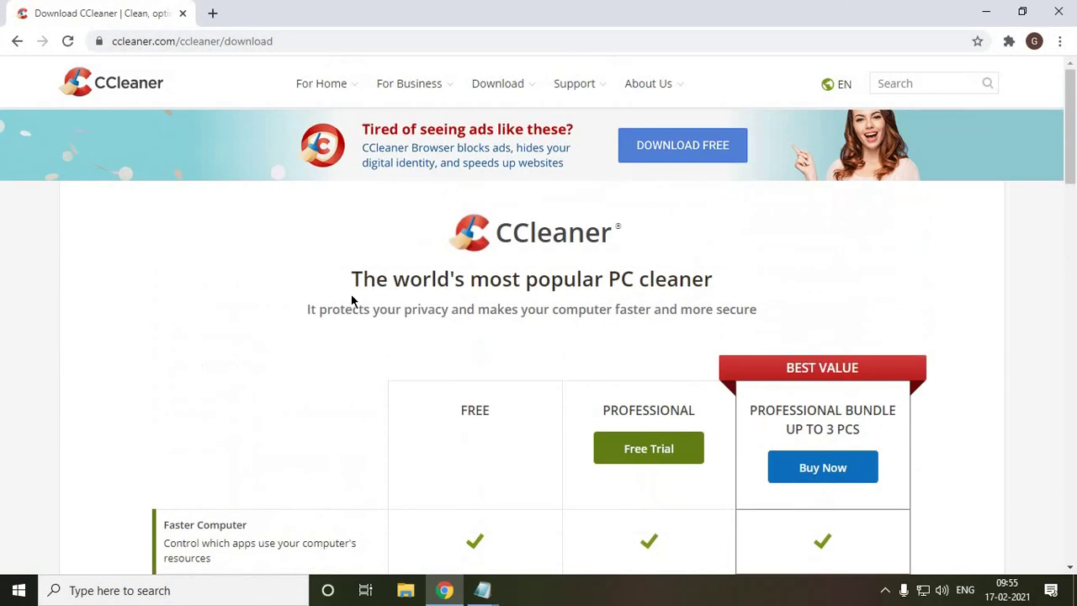
{"action": "left_click", "coordinate": [293, 40]}
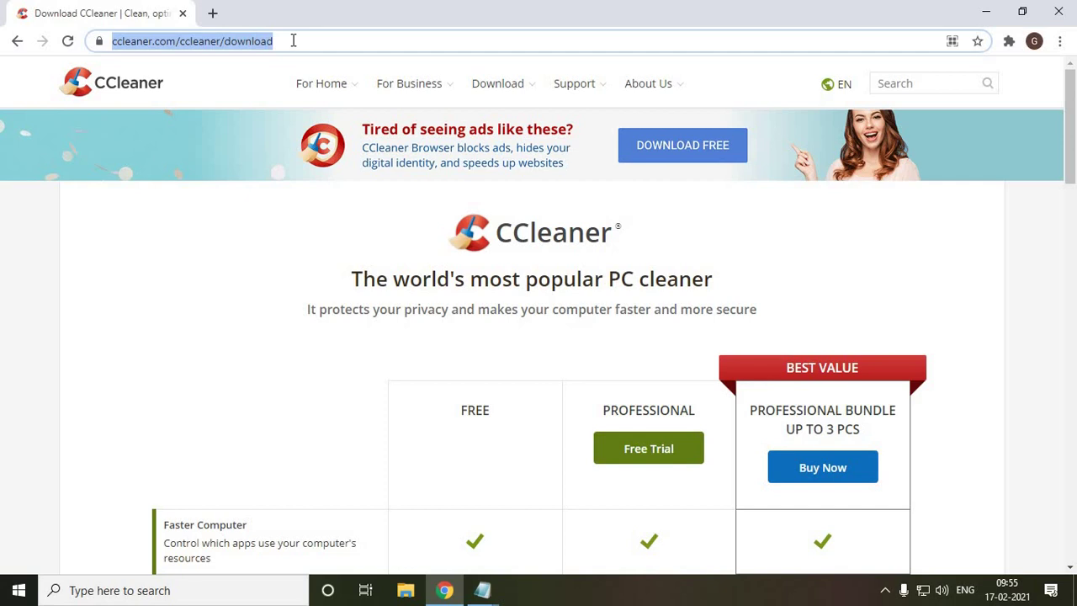
{"action": "type", "text": "google"}
{"action": "key", "text": "Return"}
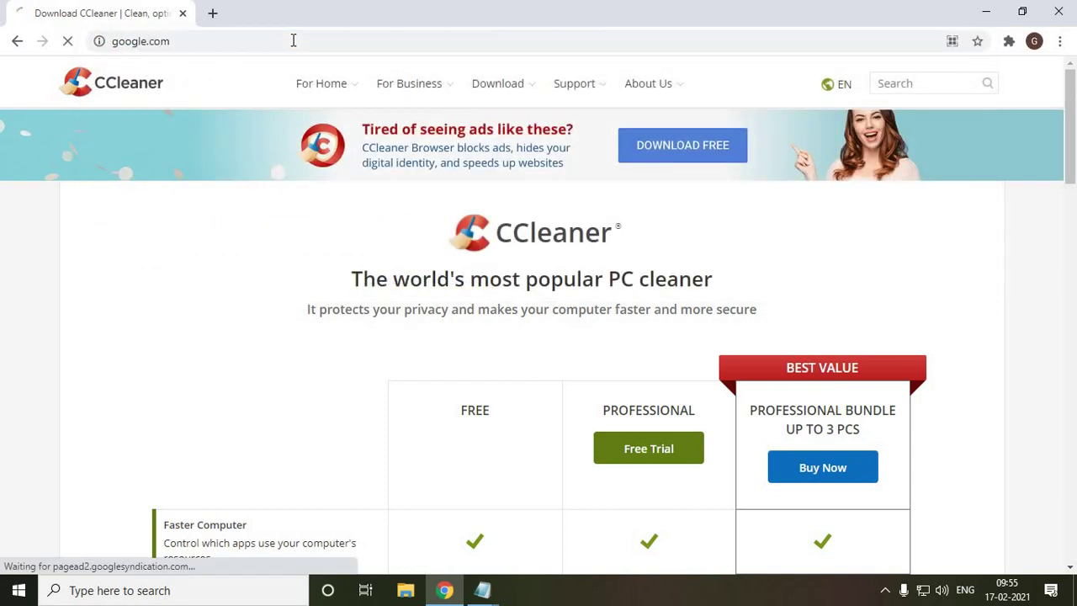
{"action": "type", "text": "ccleaner"}
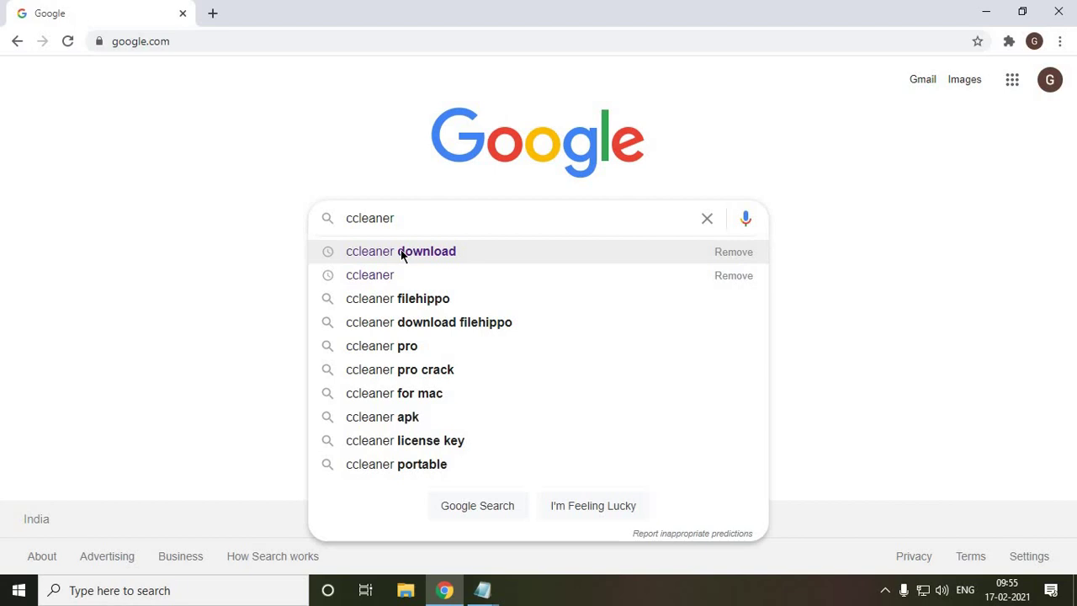
{"action": "left_click", "coordinate": [402, 254]}
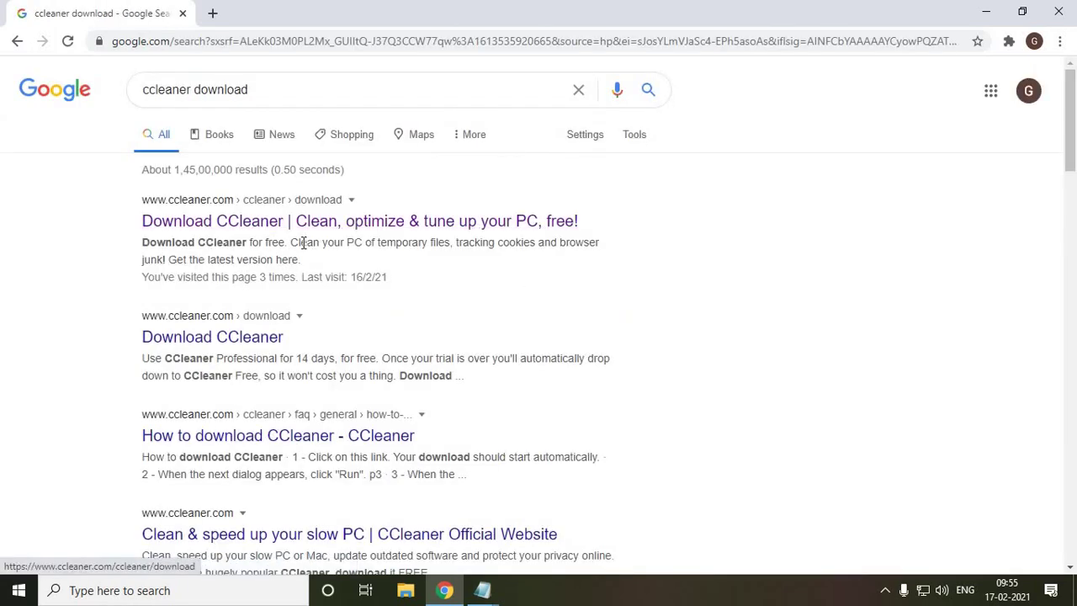
{"action": "left_click", "coordinate": [325, 226]}
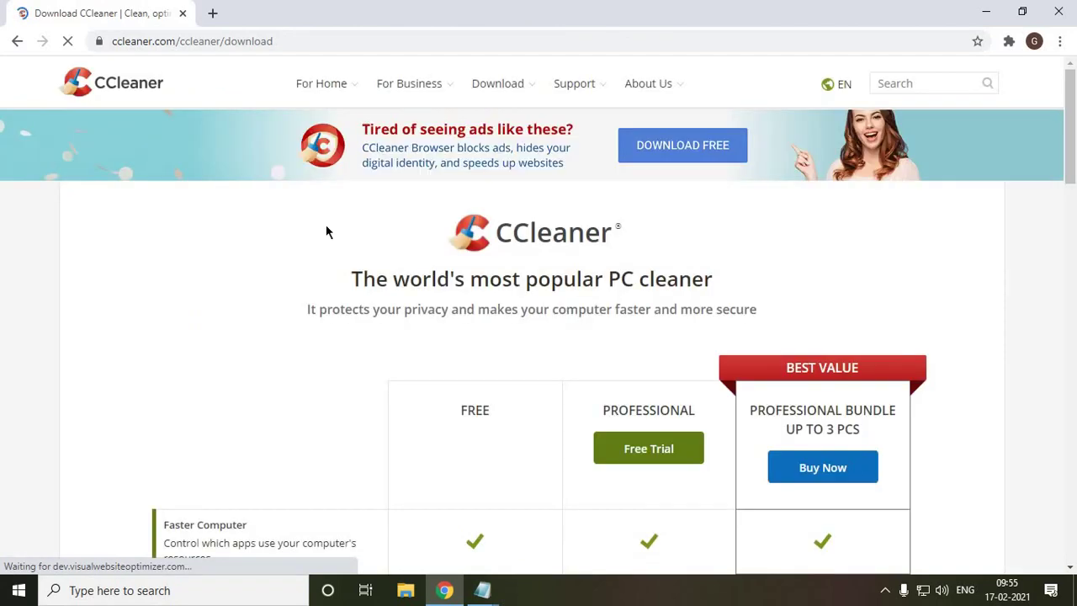
- Review the feature comparison of the Free, Professional and Professional Bundle editions, including the free download option
{"action": "scroll", "coordinate": [448, 332], "scroll_direction": "down", "scroll_amount": 4}
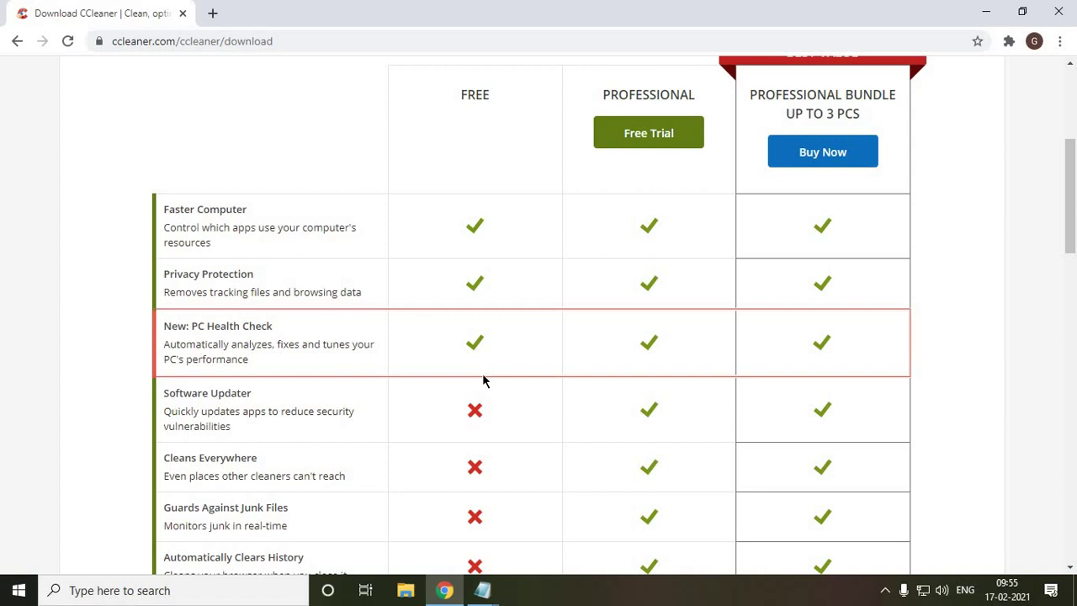
{"action": "scroll", "coordinate": [482, 378], "scroll_direction": "down", "scroll_amount": 3}
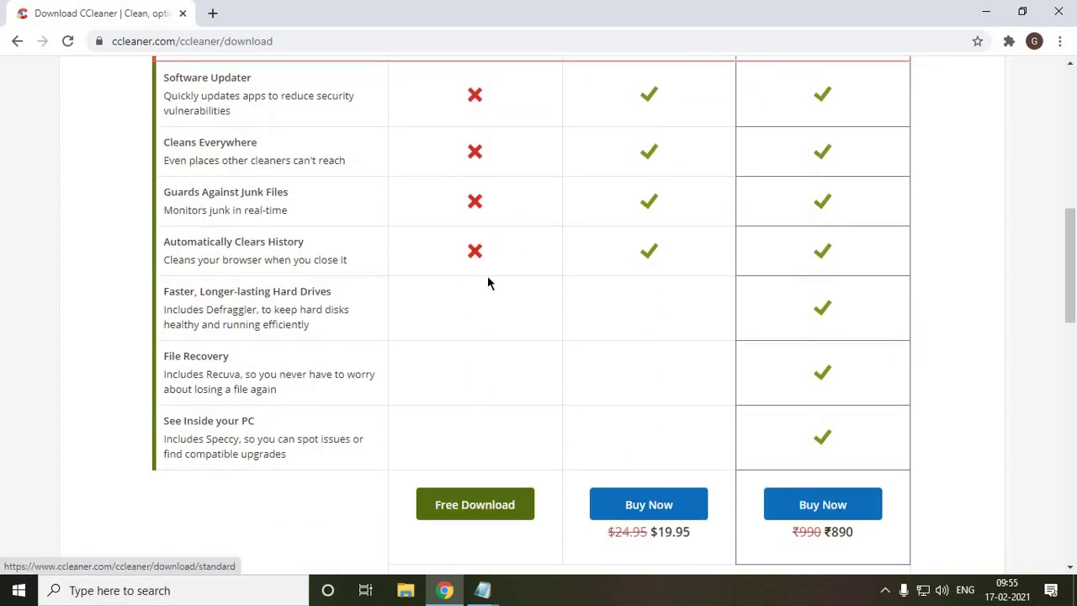
{"action": "left_click", "coordinate": [986, 12]}
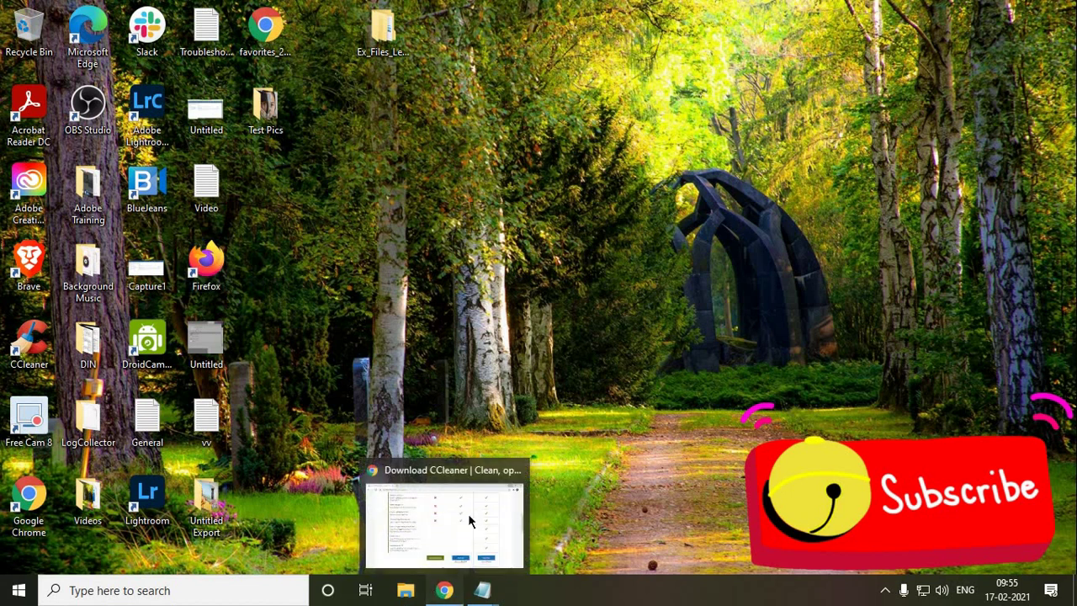
{"action": "left_click", "coordinate": [468, 513]}
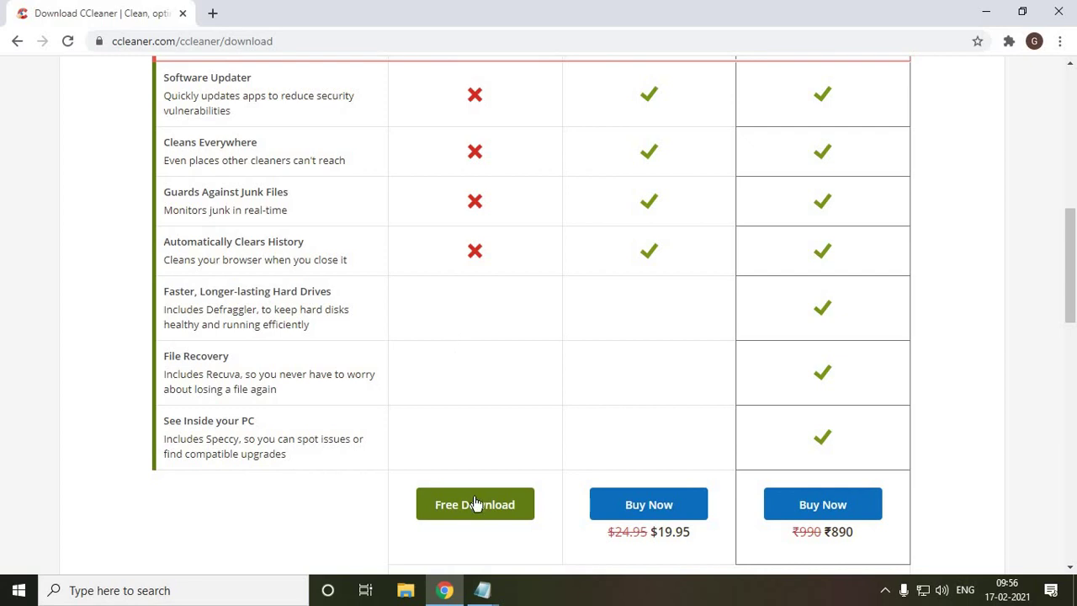
{"action": "scroll", "coordinate": [565, 301], "scroll_direction": "up", "scroll_amount": 5}
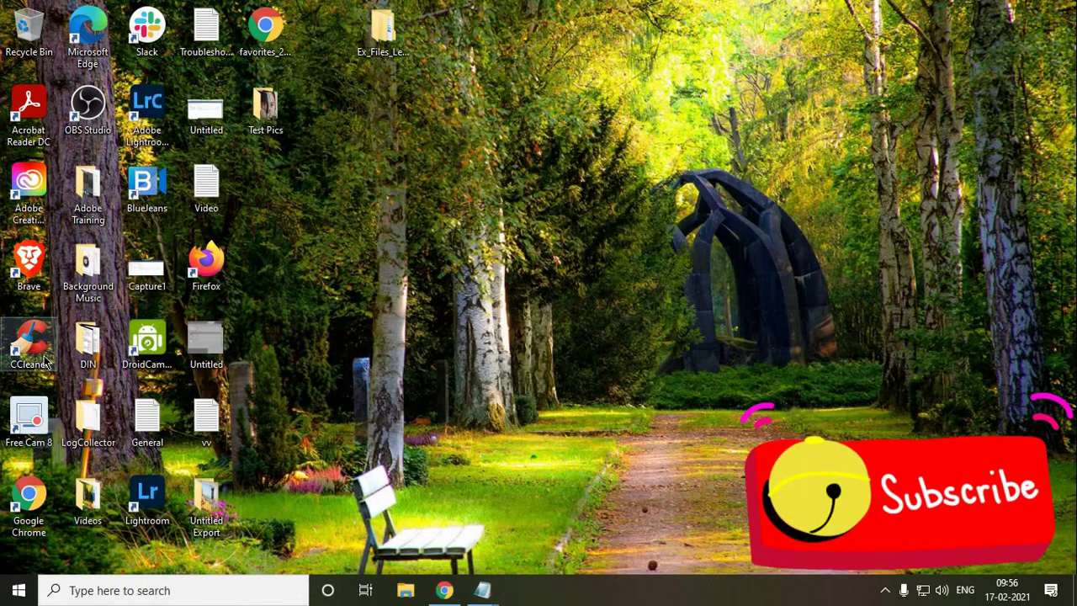
- Launch CCleaner, analyze the PC with Custom Clean while allowing Google Chrome to be closed, and run the cleaner
{"action": "left_click", "coordinate": [42, 353]}
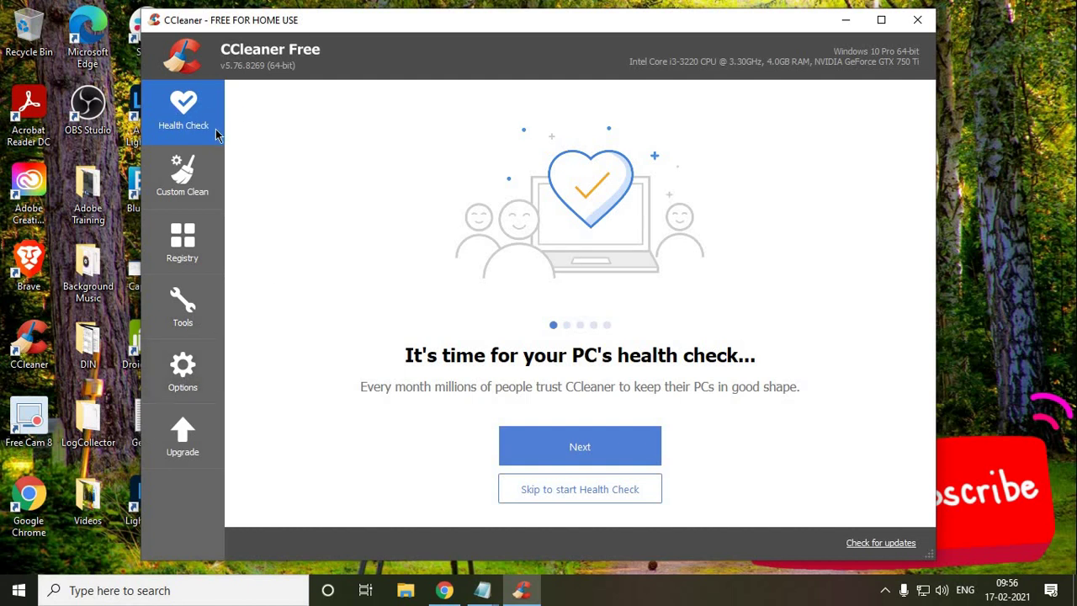
{"action": "left_click", "coordinate": [192, 187]}
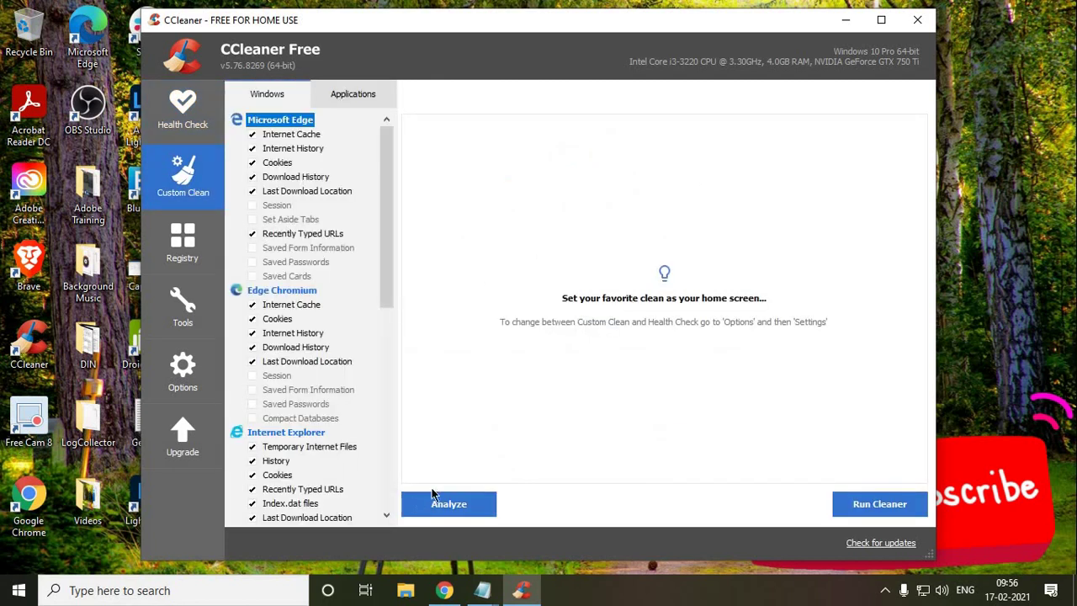
{"action": "left_click", "coordinate": [437, 504]}
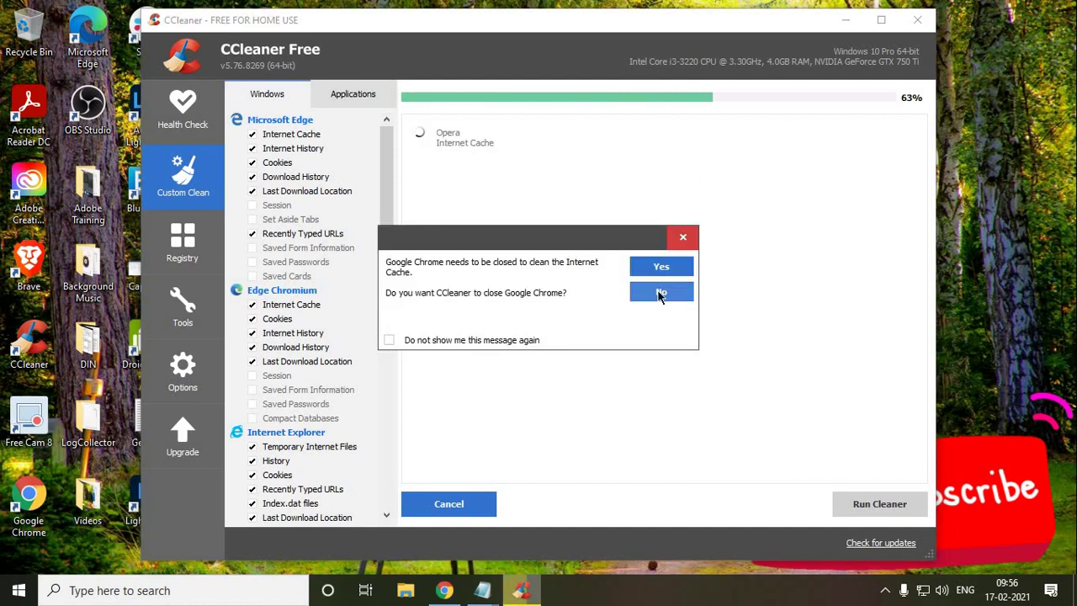
{"action": "left_click", "coordinate": [677, 266]}
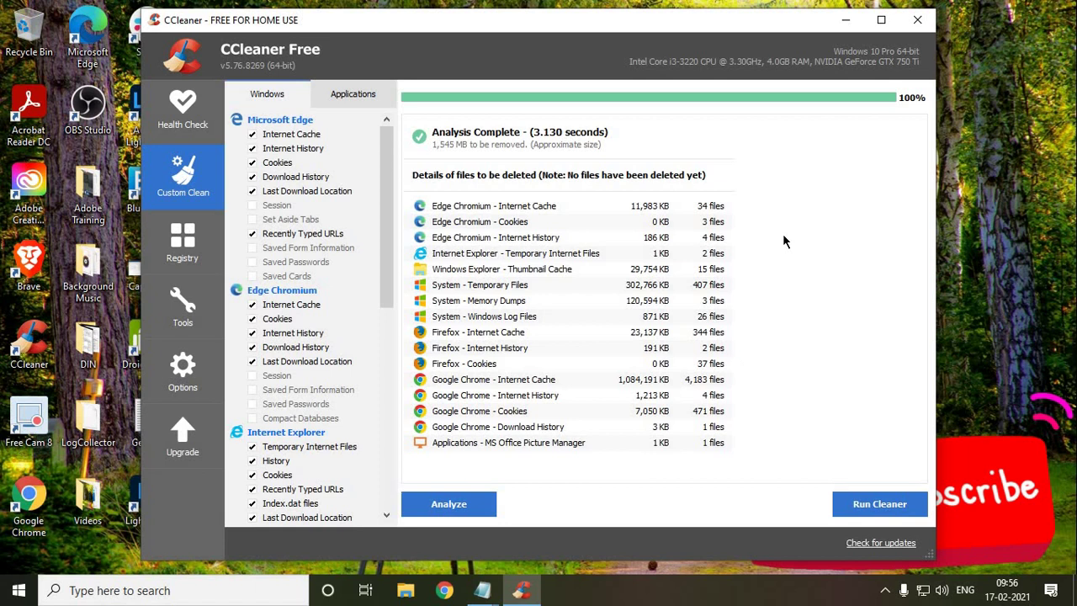
{"action": "left_click", "coordinate": [883, 509]}
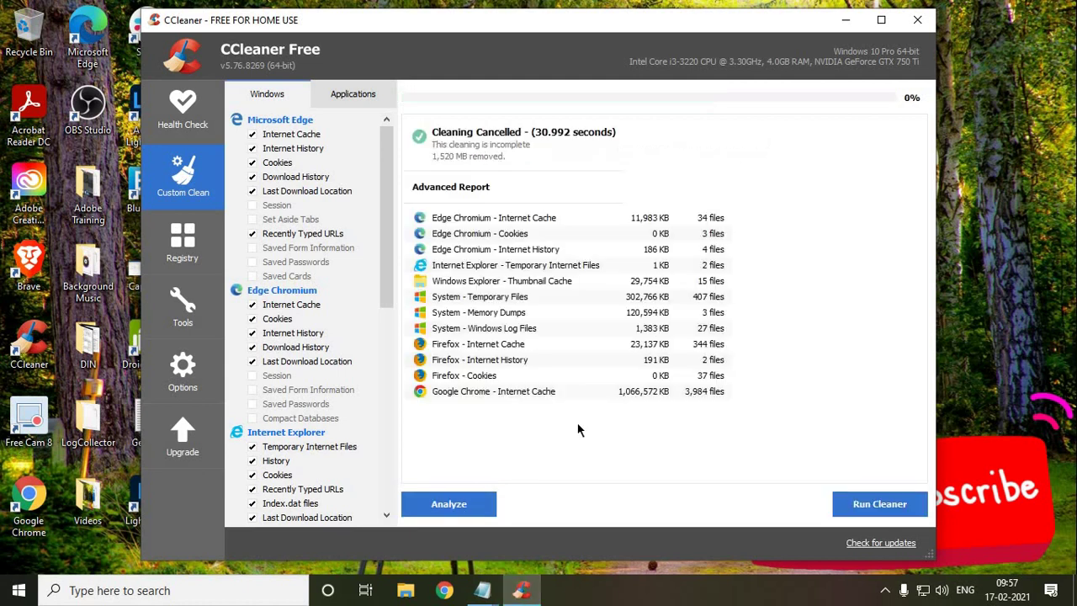
- Scan the registry for issues and fix all selected ones without backing up the registry
{"action": "left_click", "coordinate": [186, 248]}
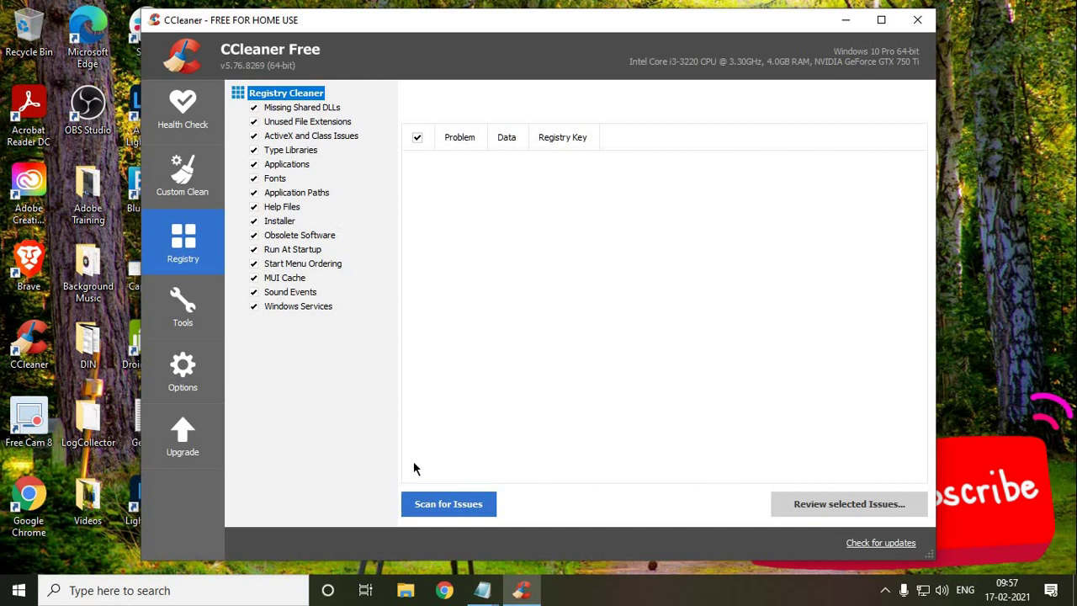
{"action": "left_click", "coordinate": [444, 503]}
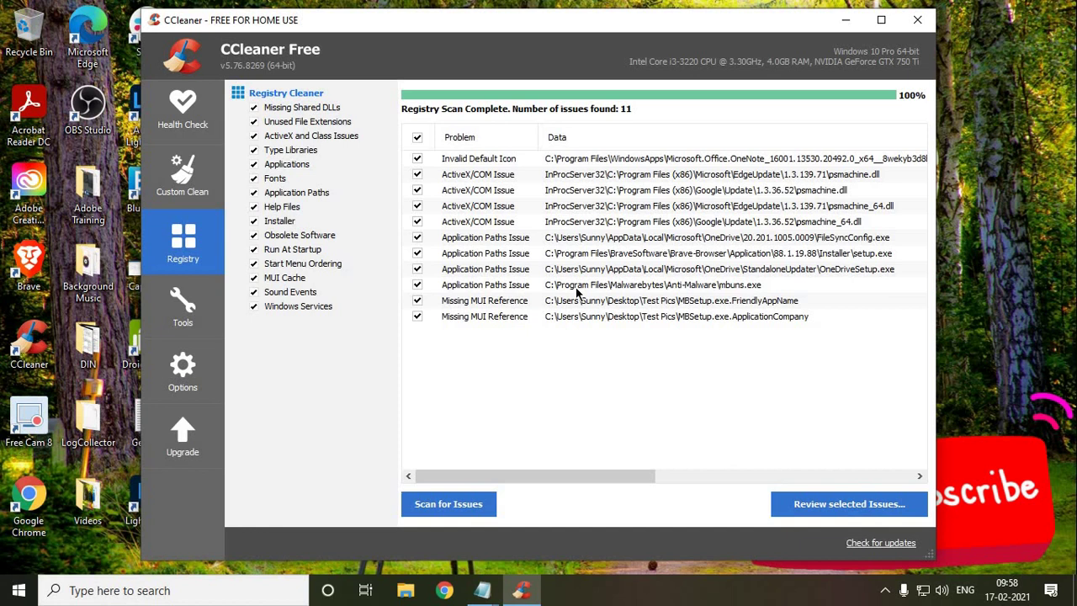
{"action": "left_click", "coordinate": [816, 504]}
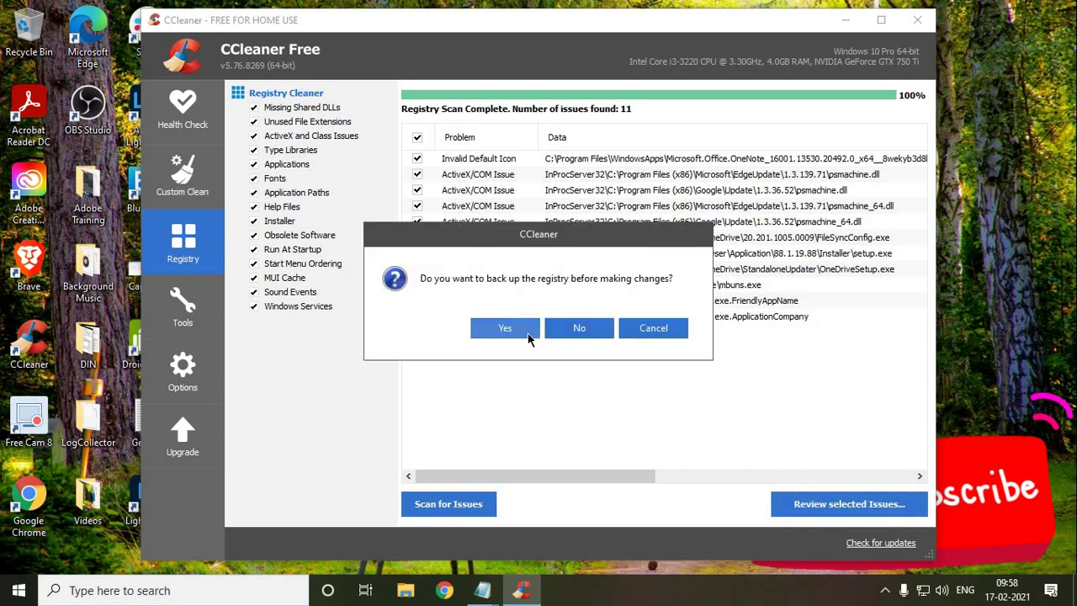
{"action": "left_click", "coordinate": [575, 328]}
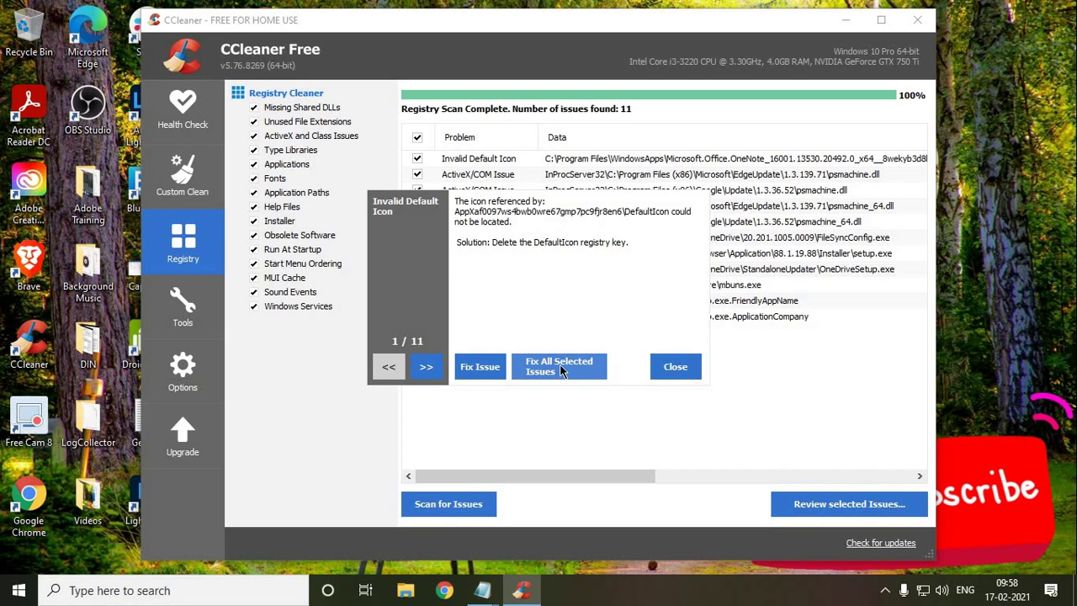
{"action": "left_click", "coordinate": [560, 368]}
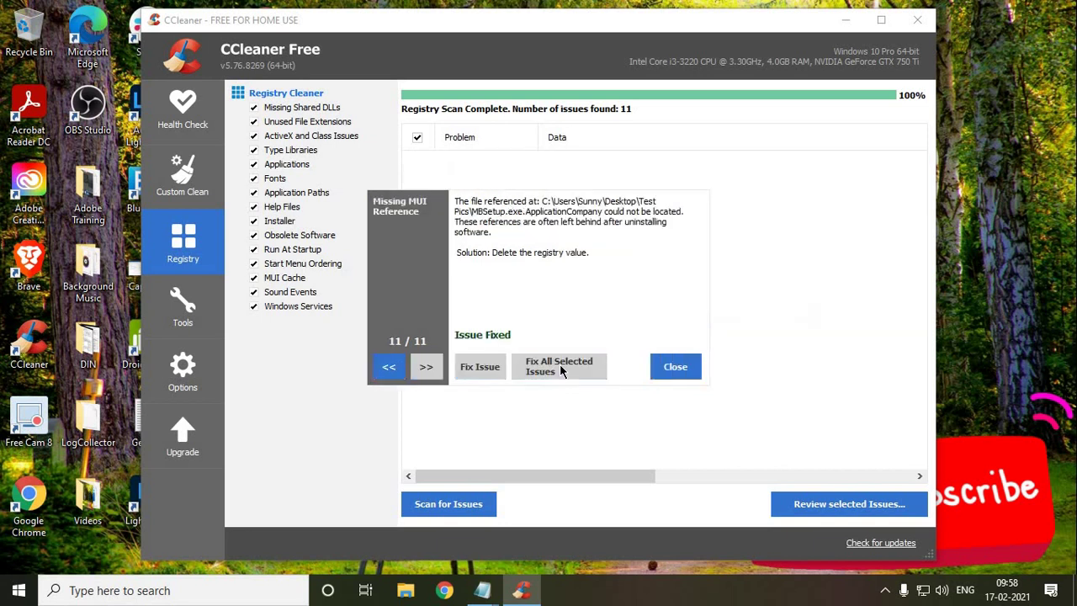
{"action": "left_click", "coordinate": [677, 368]}
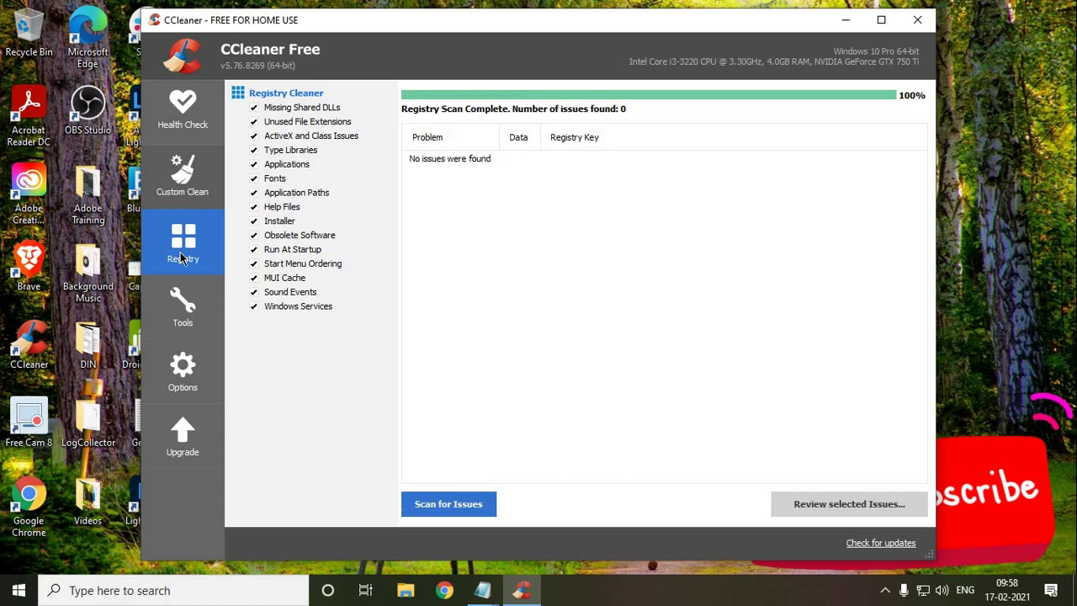
- Examine the installed programs that CCleaner's Uninstall tool can remove
{"action": "left_click", "coordinate": [182, 318]}
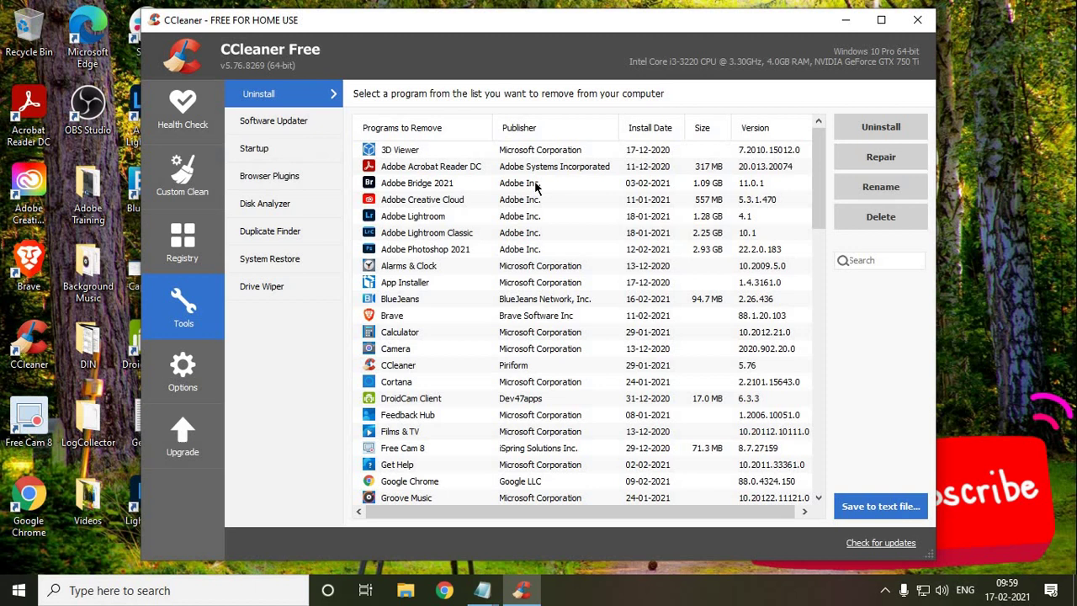
{"action": "left_click", "coordinate": [495, 206]}
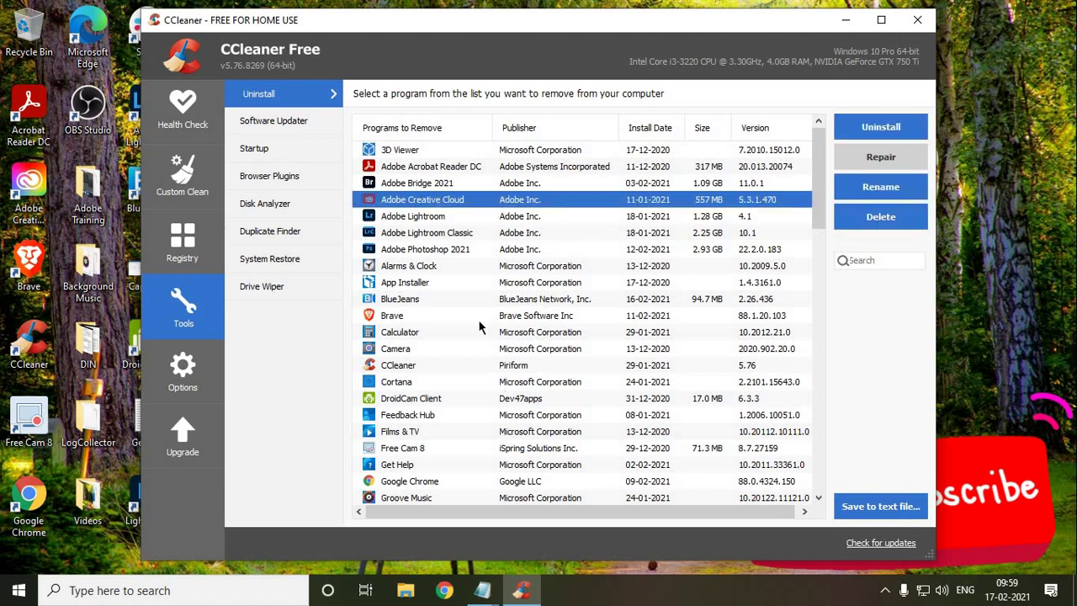
{"action": "scroll", "coordinate": [482, 335], "scroll_direction": "down", "scroll_amount": 5}
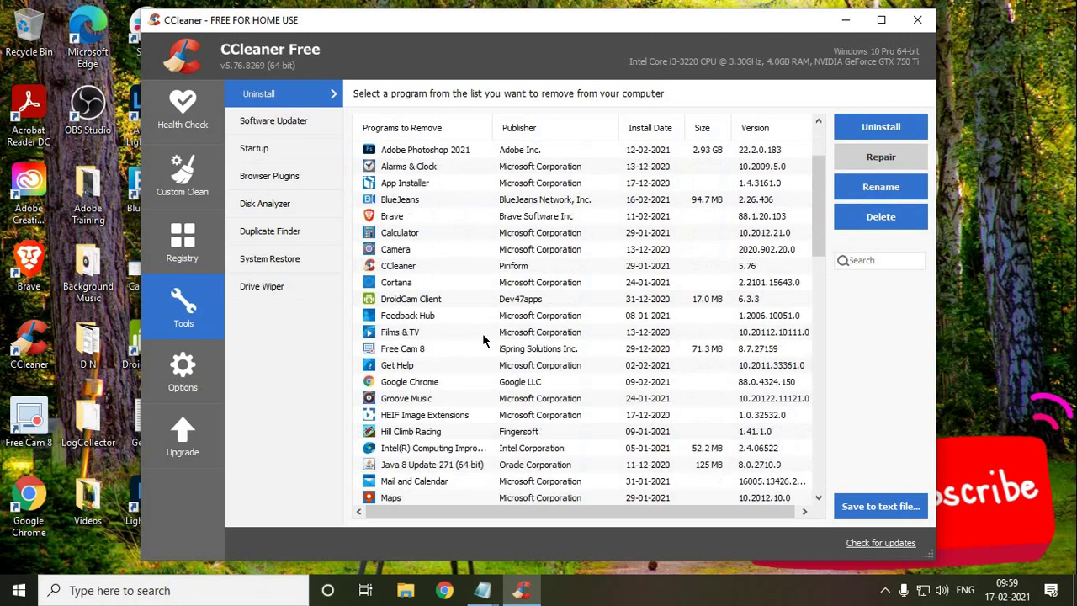
{"action": "scroll", "coordinate": [495, 383], "scroll_direction": "down", "scroll_amount": 3}
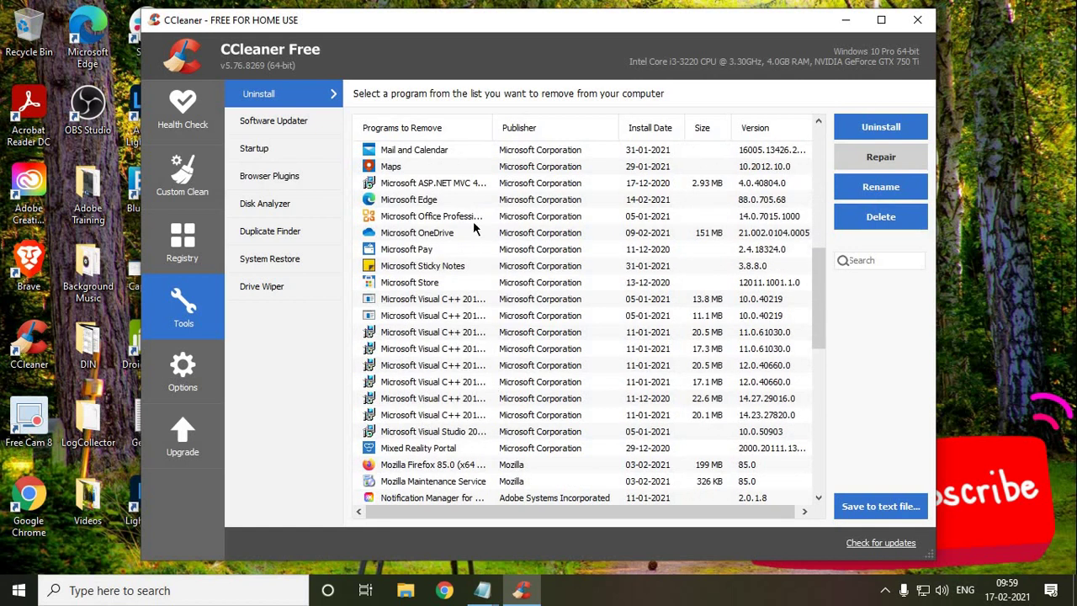
{"action": "scroll", "coordinate": [437, 220], "scroll_direction": "up", "scroll_amount": 5}
{"action": "left_click", "coordinate": [433, 218]}
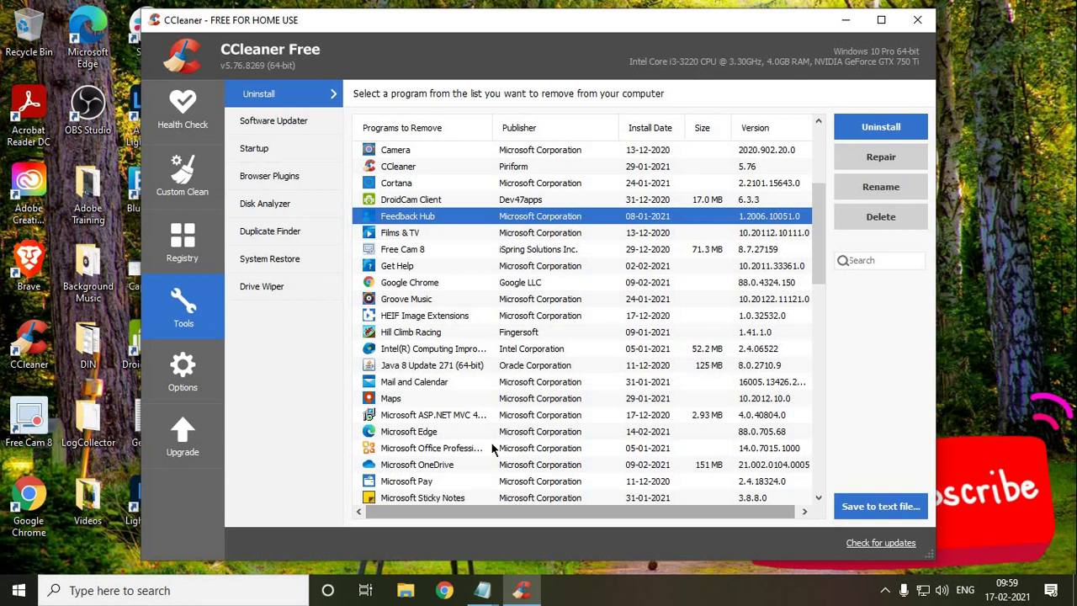
- Disable the AdobeBridge entry among the programs that run at Windows startup
{"action": "left_click", "coordinate": [274, 150]}
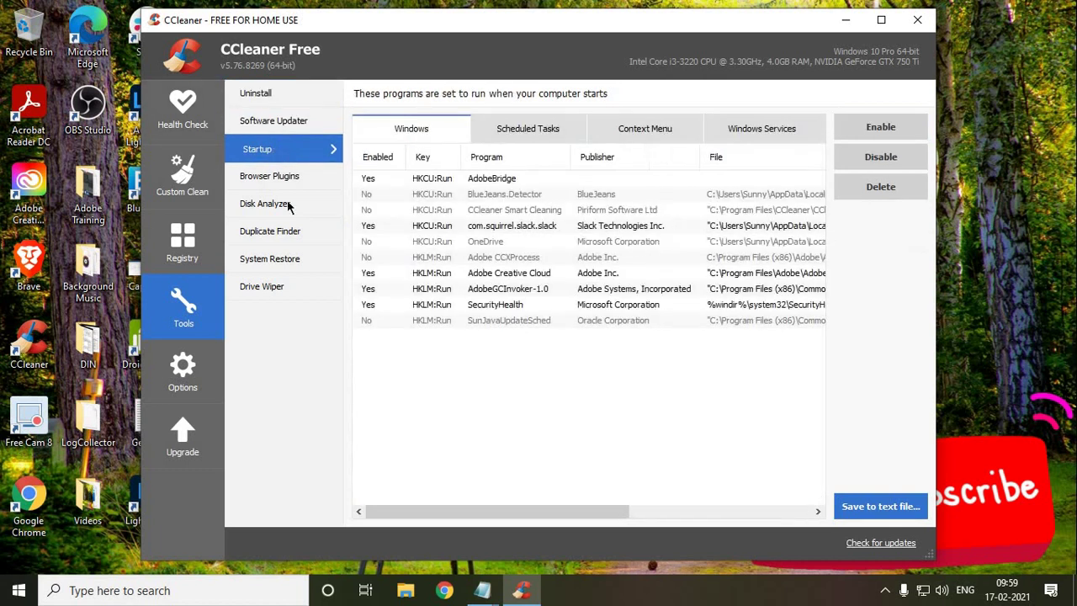
{"action": "left_click", "coordinate": [534, 198]}
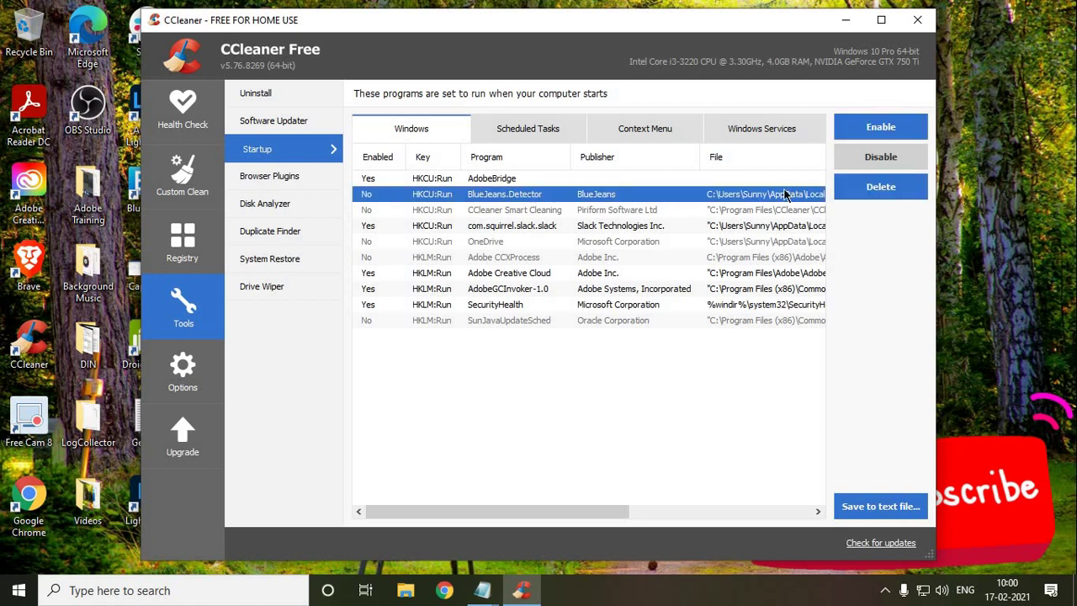
{"action": "left_click", "coordinate": [596, 172]}
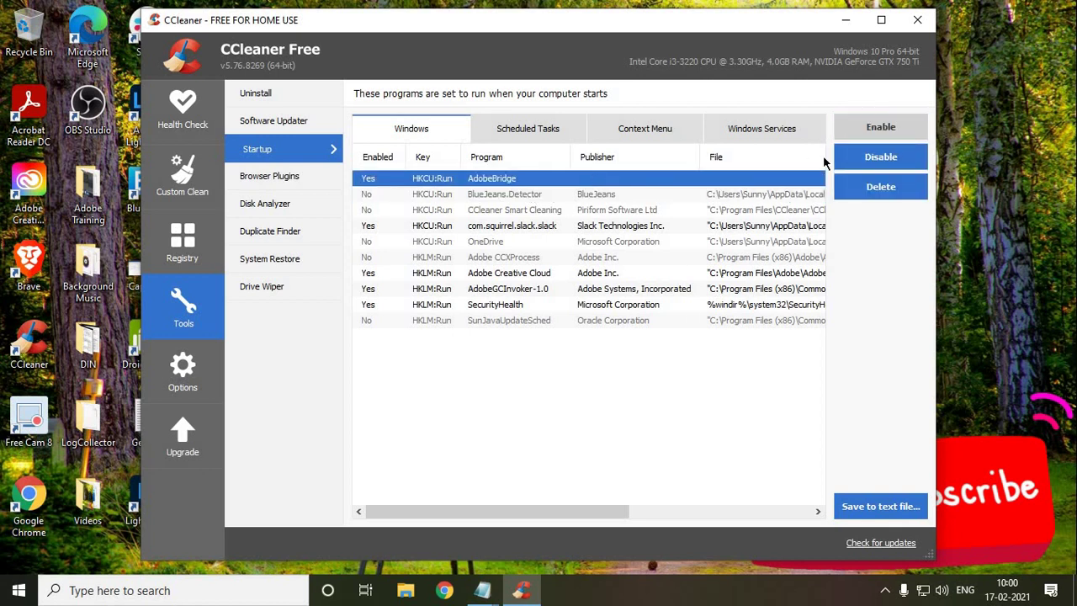
{"action": "left_click", "coordinate": [869, 157]}
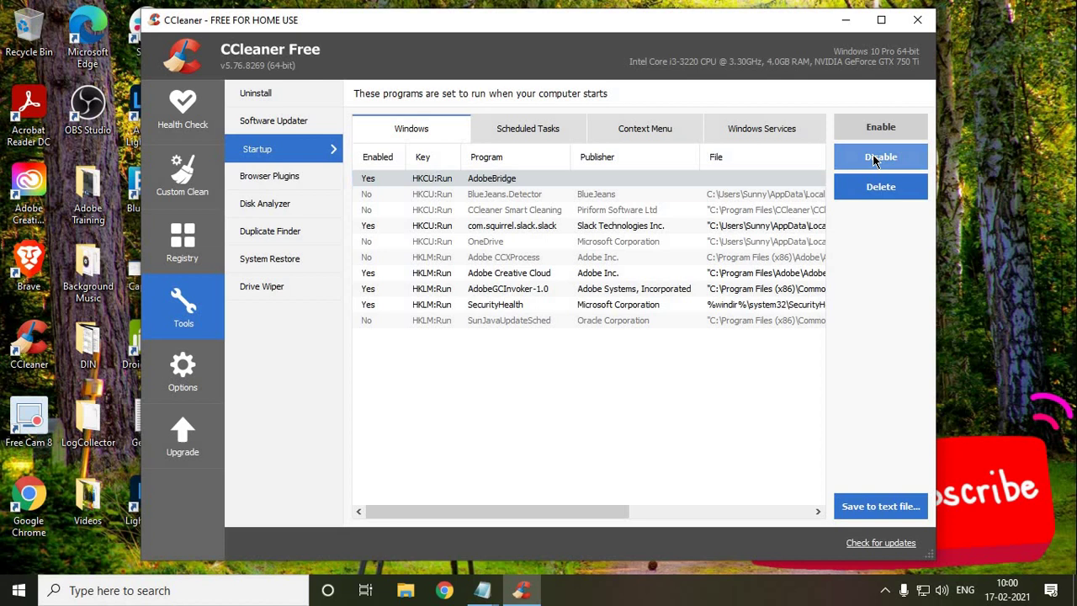
- Permanently delete the OneDrive entry from the programs that run at Windows startup
{"action": "left_click", "coordinate": [501, 242]}
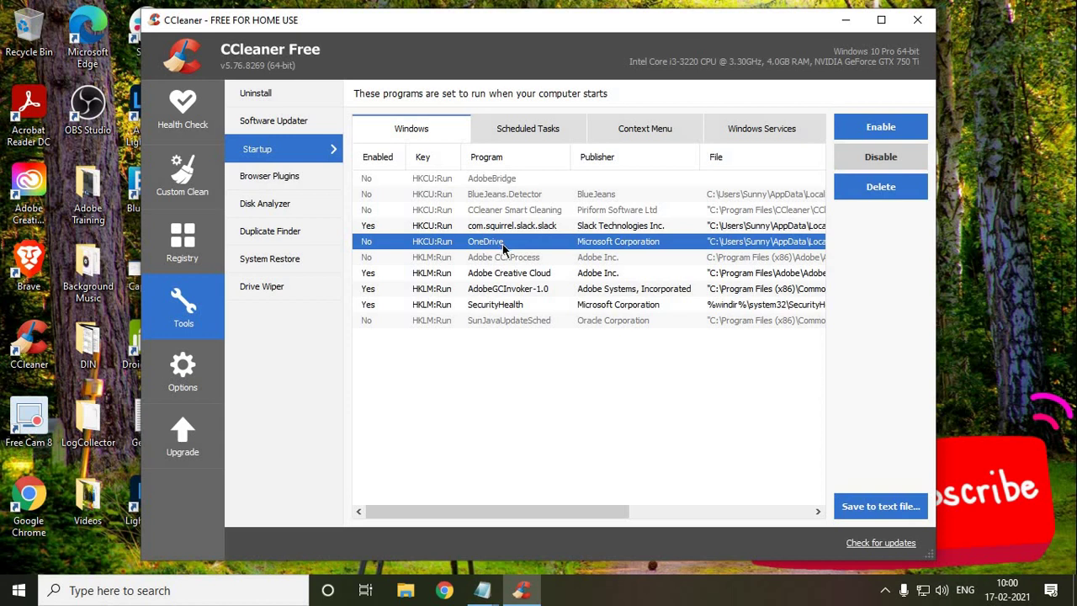
{"action": "left_click", "coordinate": [874, 188]}
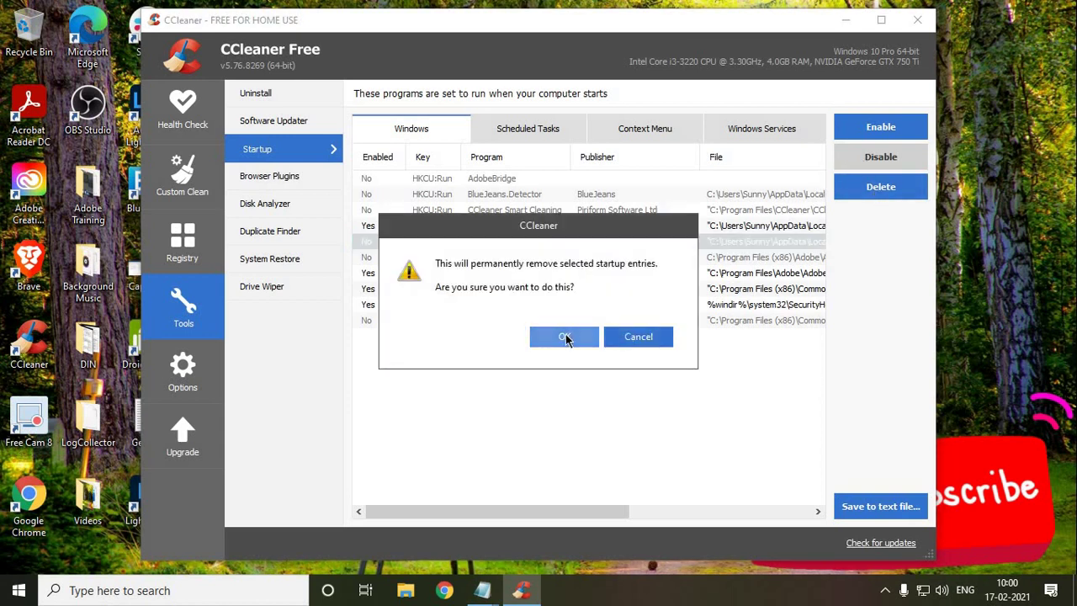
{"action": "left_click", "coordinate": [564, 336]}
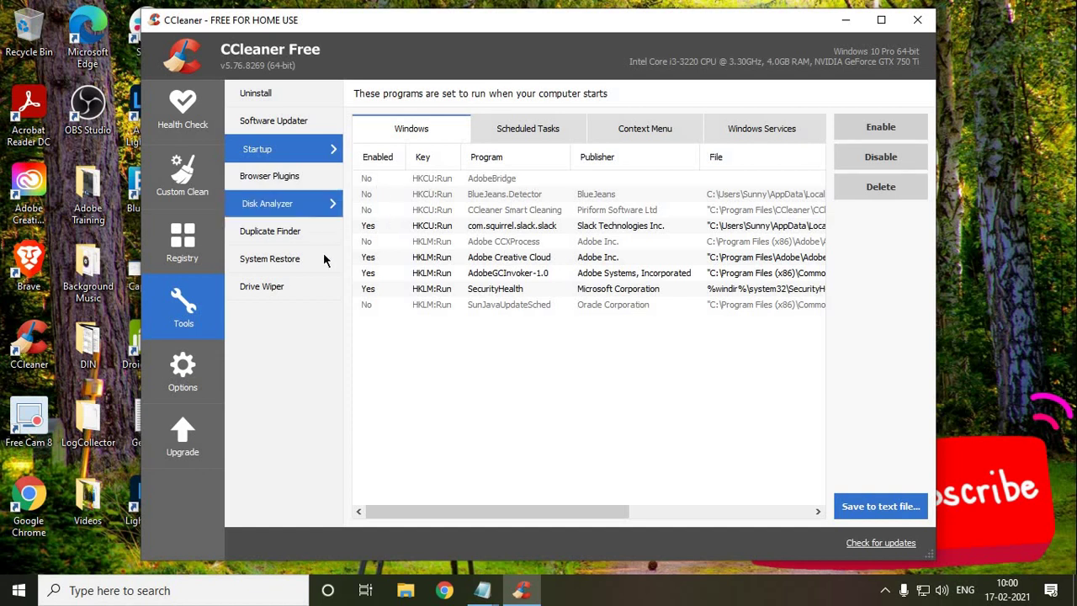
- Set up the Drive Wiper for Free Space Only on Local Disk (C:) and Local Disk (D:) without running it, and minimize the window
{"action": "left_click", "coordinate": [265, 206]}
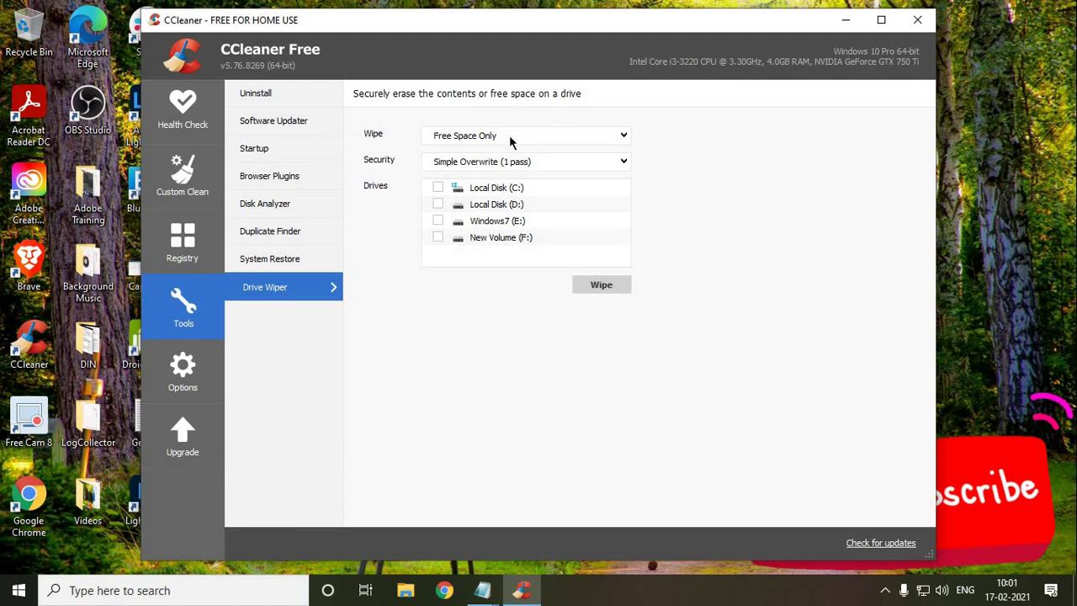
{"action": "left_click", "coordinate": [540, 137]}
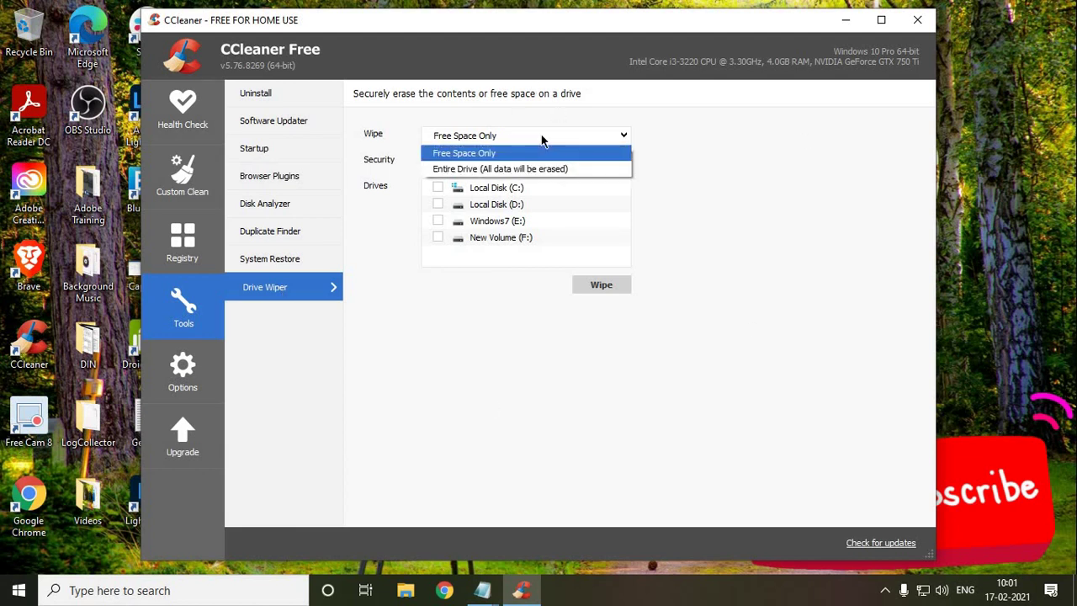
{"action": "left_click", "coordinate": [463, 137]}
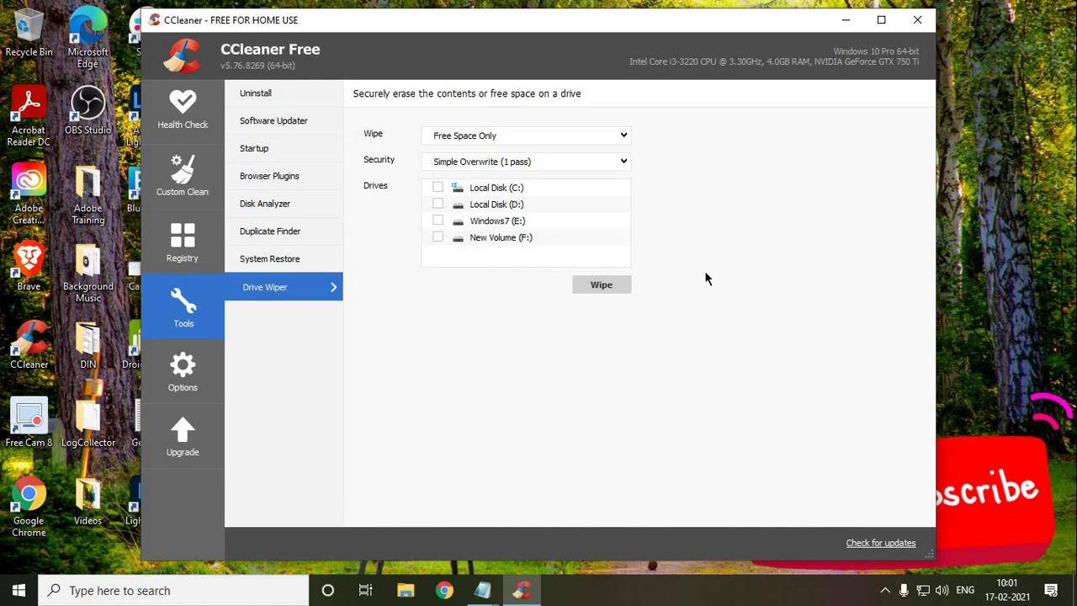
{"action": "left_click", "coordinate": [522, 132]}
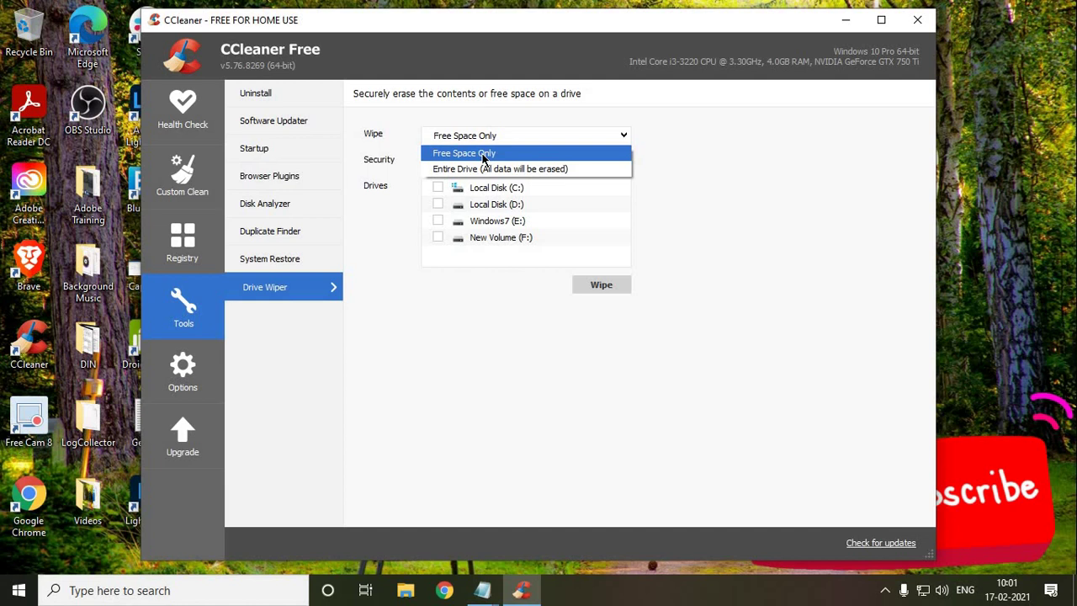
{"action": "left_click", "coordinate": [488, 156]}
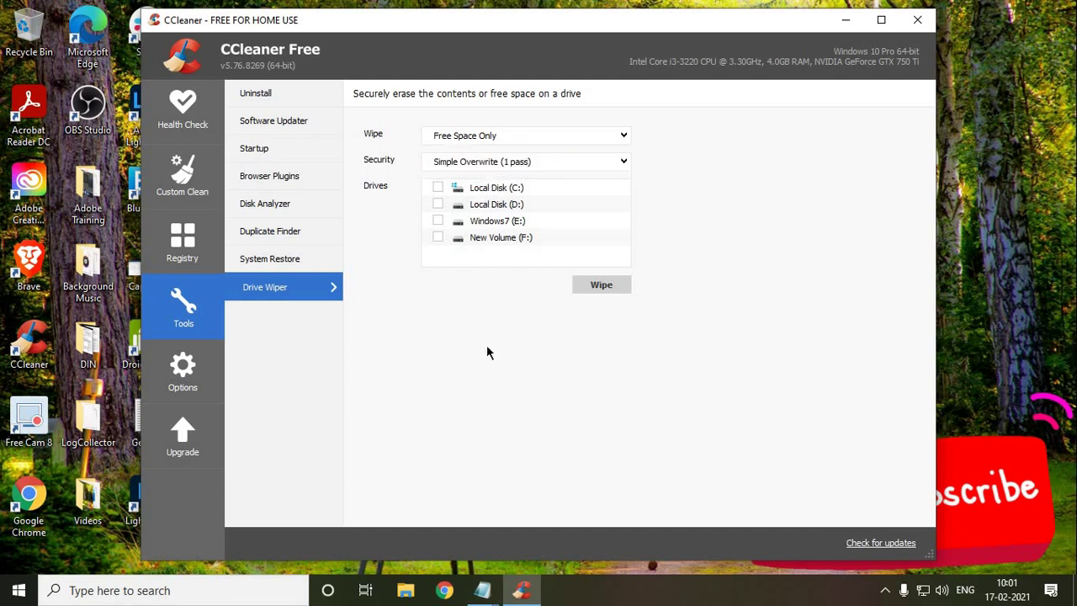
{"action": "left_click", "coordinate": [438, 187]}
{"action": "left_click", "coordinate": [437, 204]}
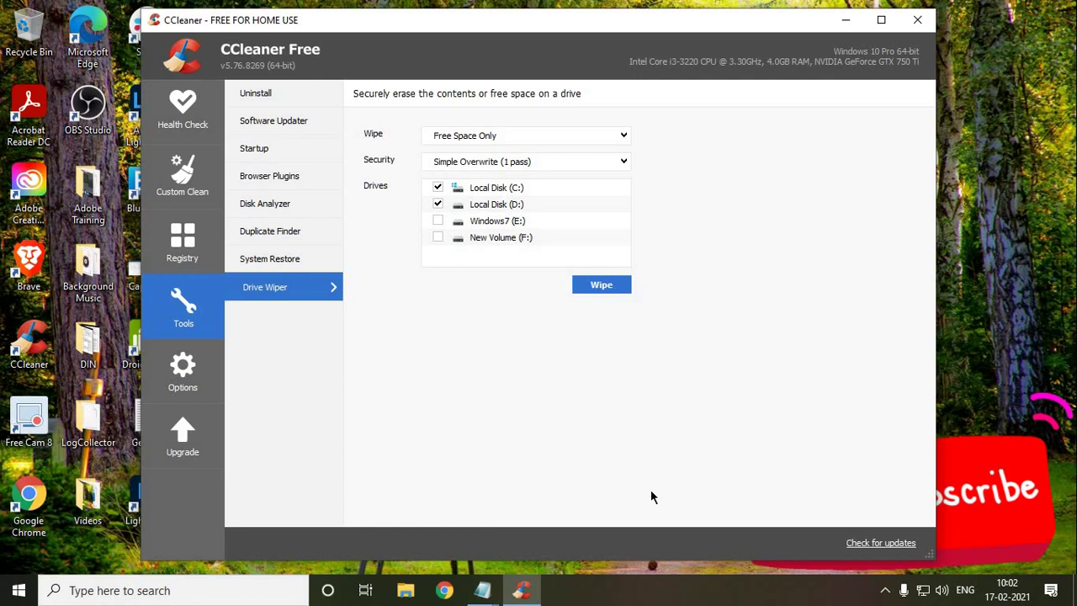
{"action": "left_click", "coordinate": [847, 19]}
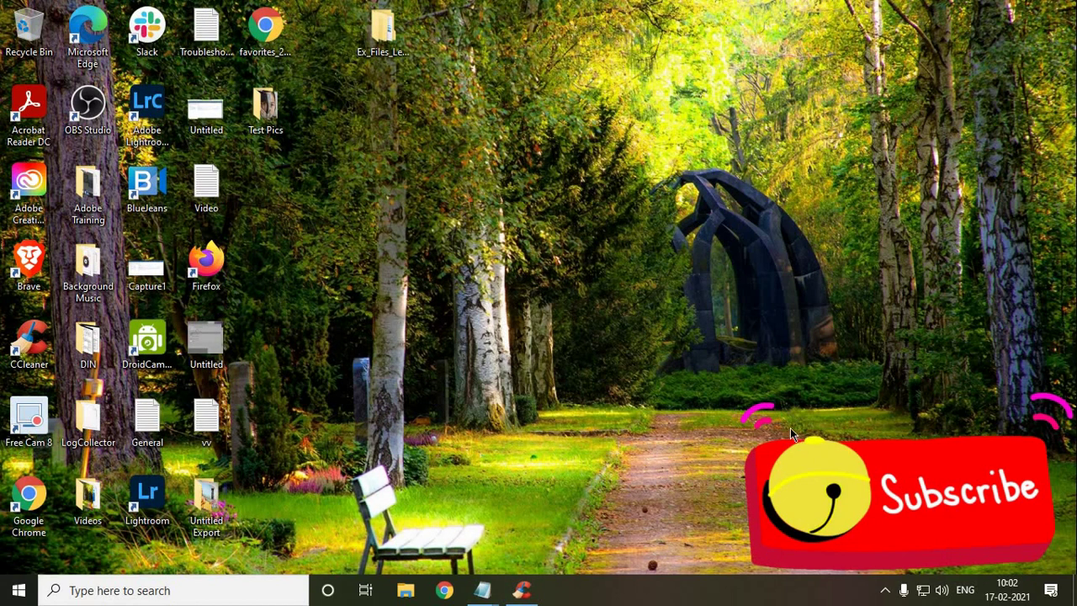